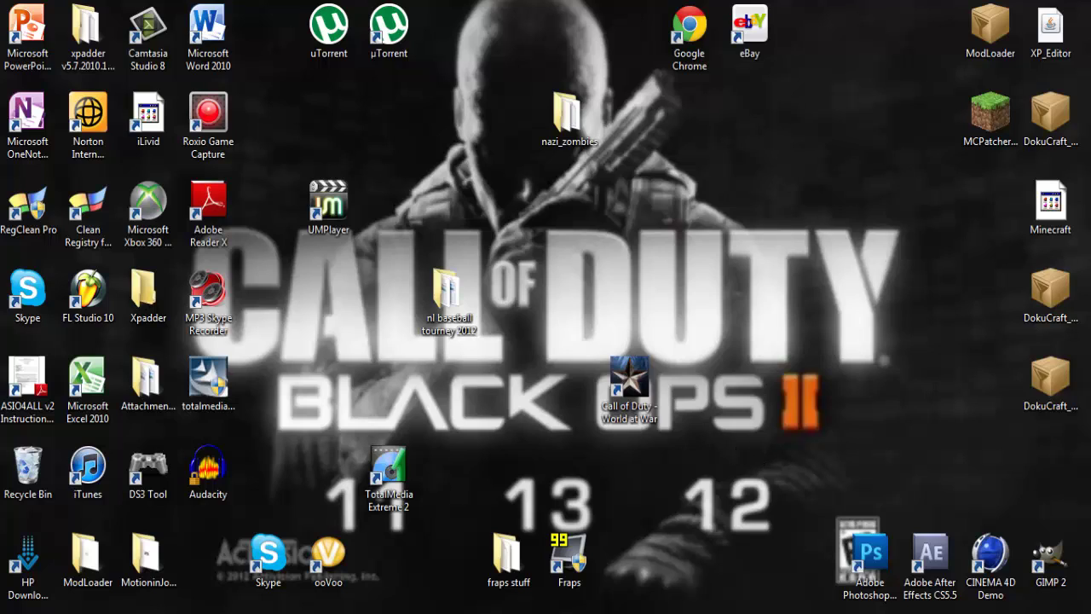
# - Restore the Roxio Game Capture window with the live Xbox Live feed
pyautogui.moveTo(318, 612)
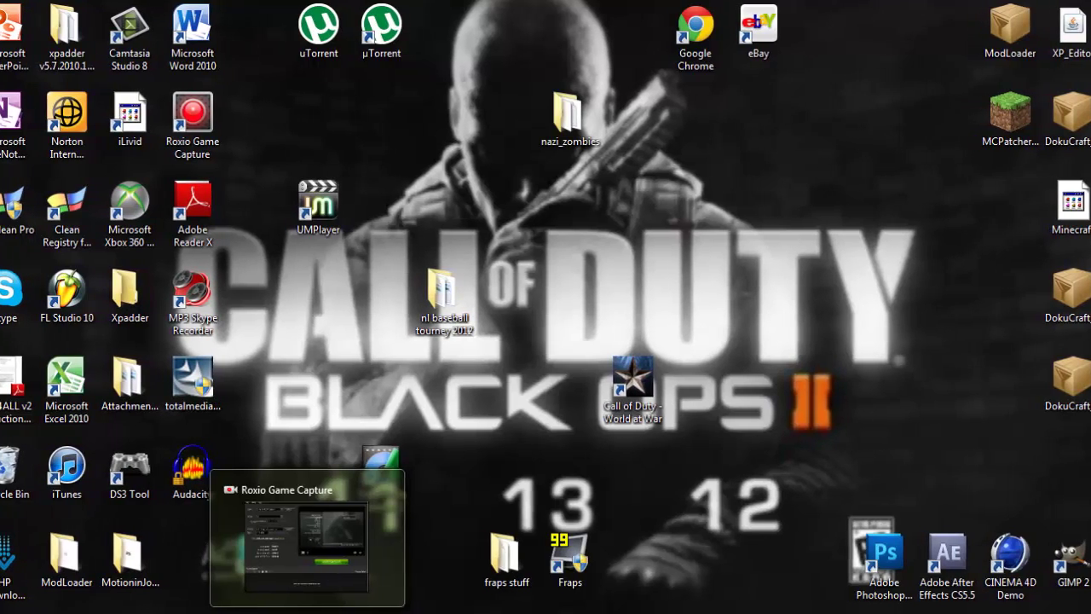
pyautogui.click(318, 539)
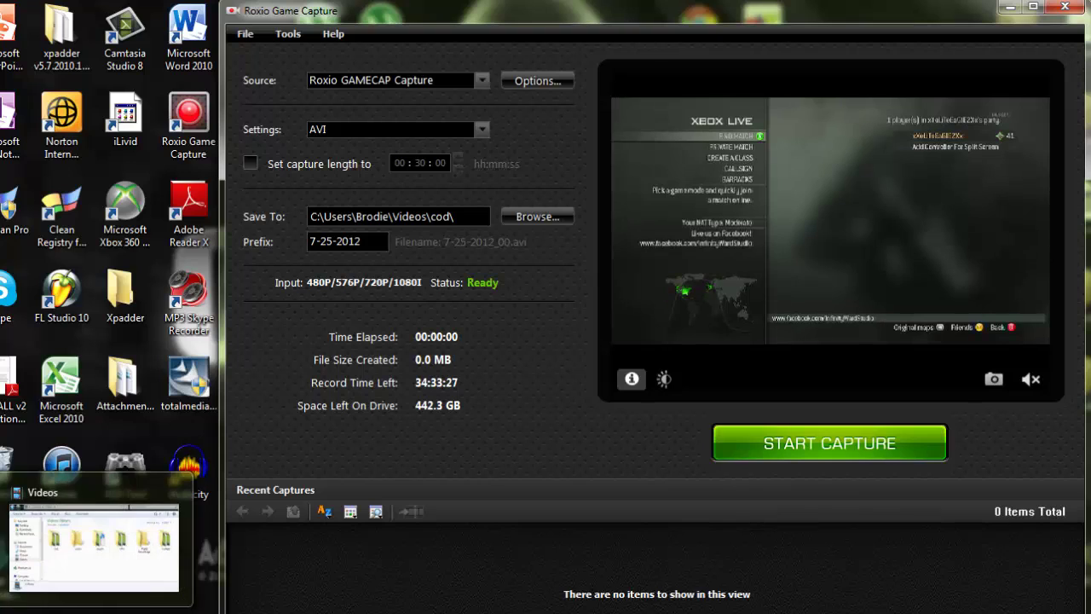
# - Bring the untitled Camtasia Studio project to the front
pyautogui.moveTo(146, 610)
pyautogui.moveTo(199, 611)
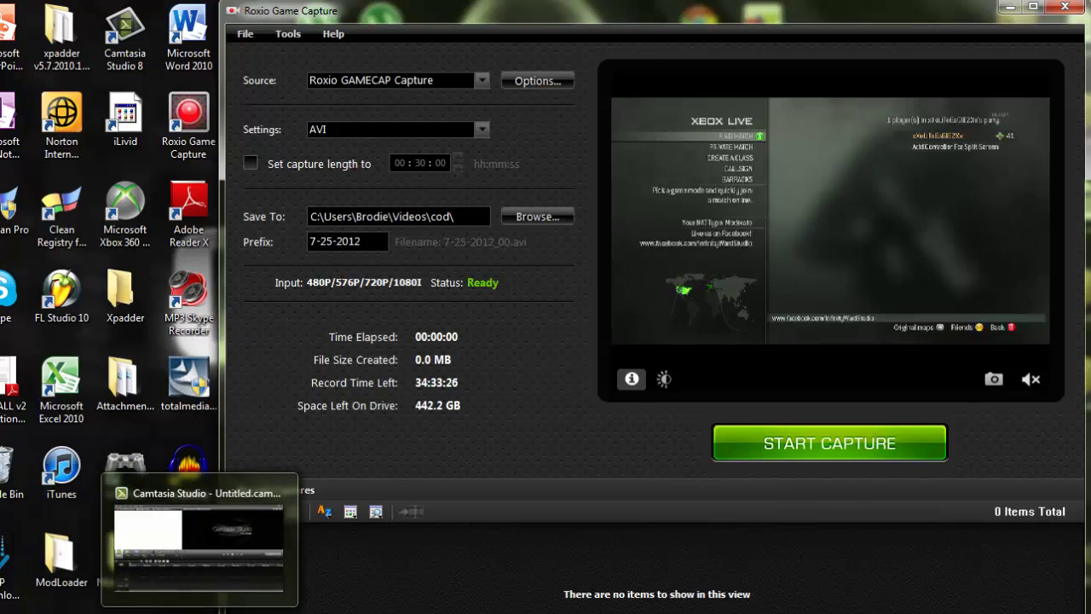
pyautogui.click(199, 611)
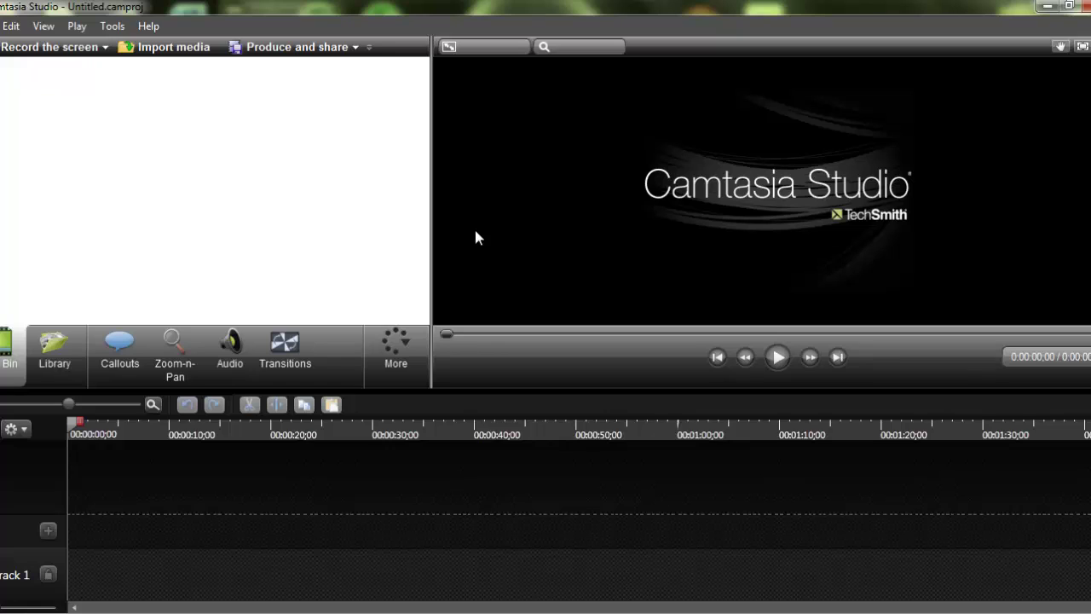
# - Attempt Share to YouTube from Produce and share, then dismiss the no-media warning
pyautogui.click(356, 47)
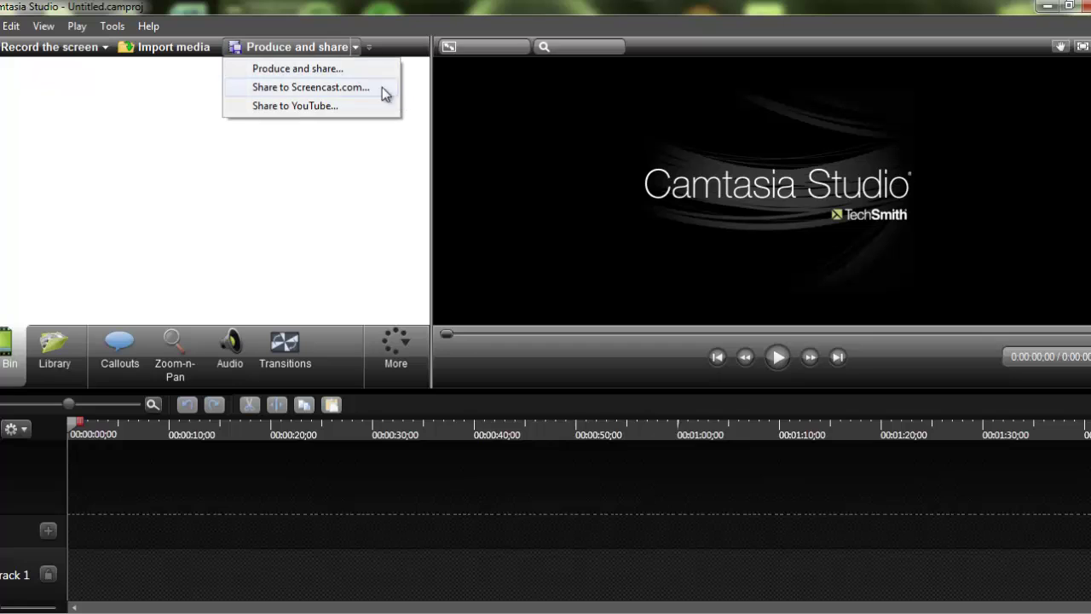
pyautogui.click(332, 110)
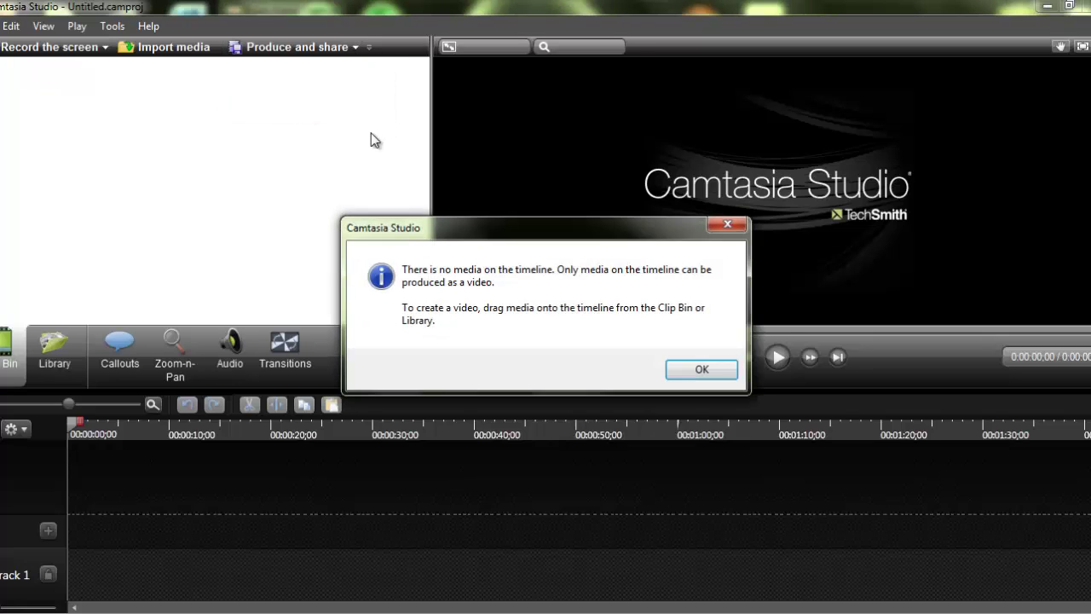
pyautogui.click(695, 376)
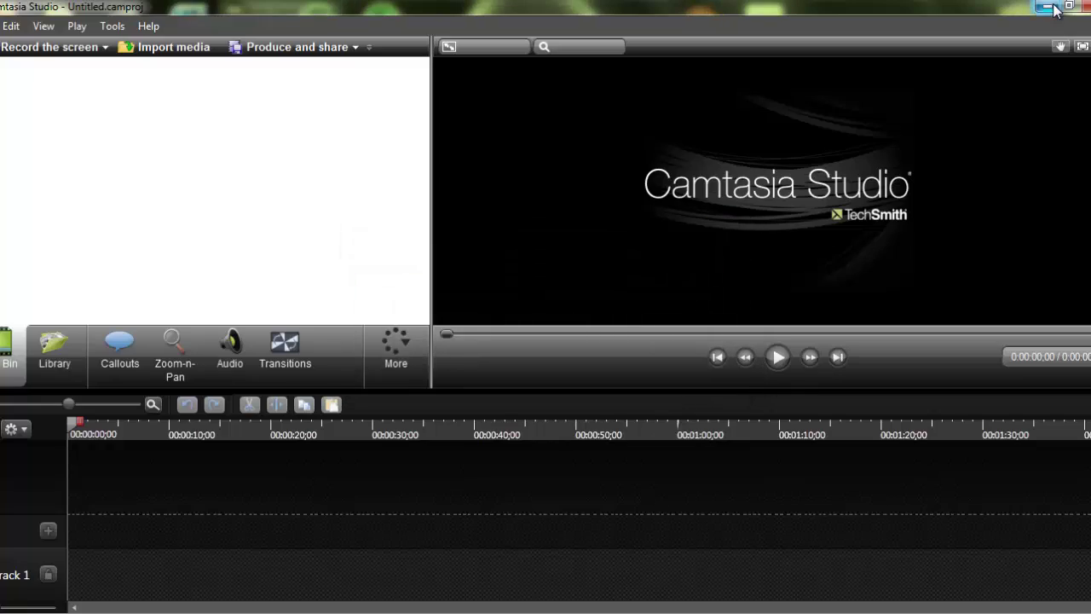
# - Minimize Camtasia Studio and start capturing the Xbox feed in Roxio Game Capture
pyautogui.click(1054, 7)
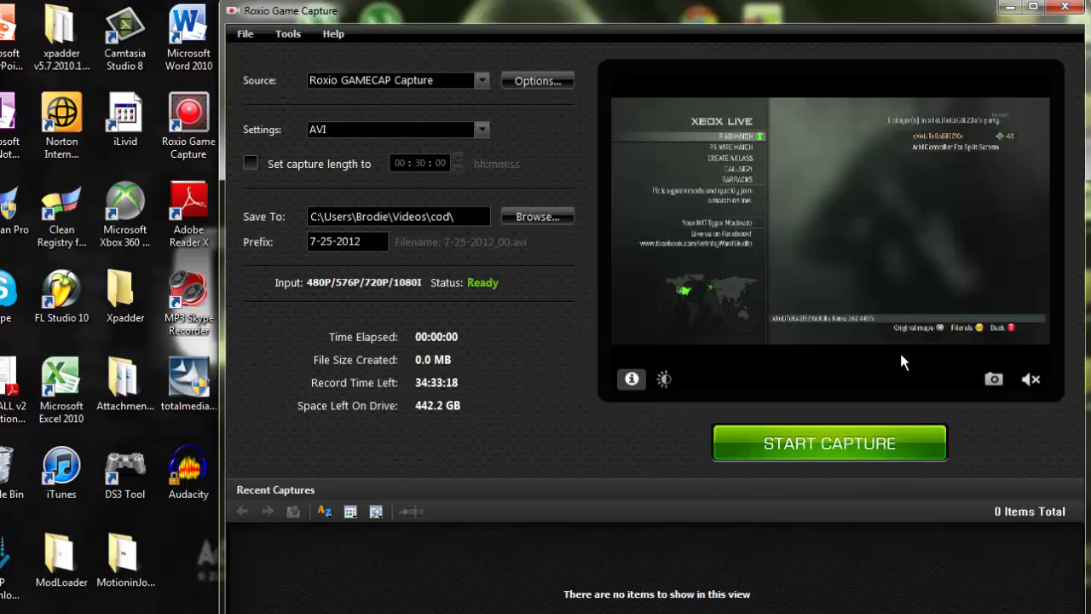
pyautogui.click(791, 447)
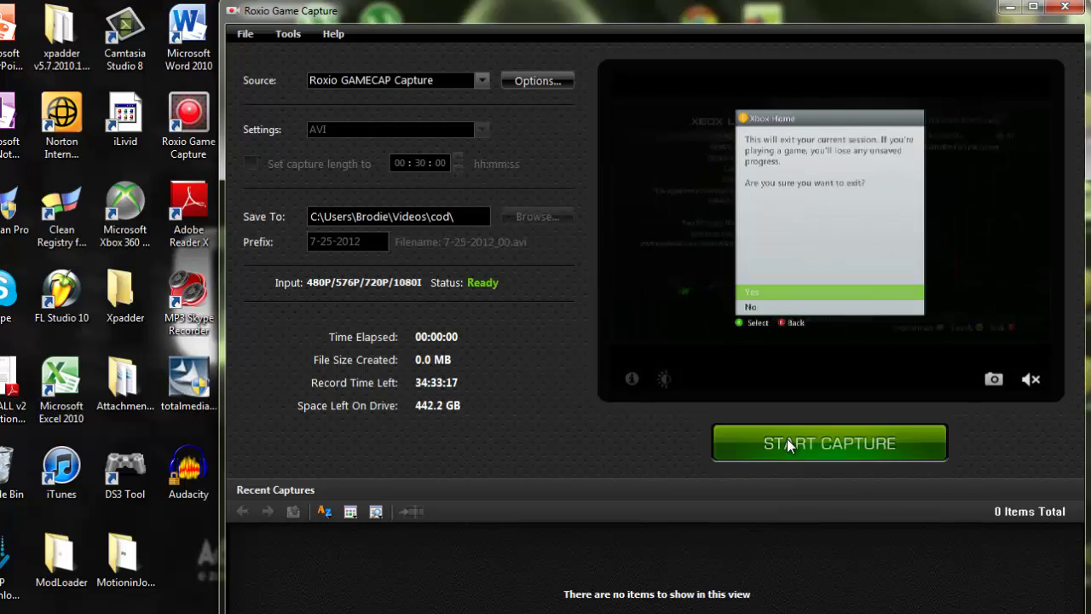
# - Record and stop a short Xbox dashboard clip, saved as the 102.70 MB 7-25-2012_00.avi
pyautogui.click(788, 445)
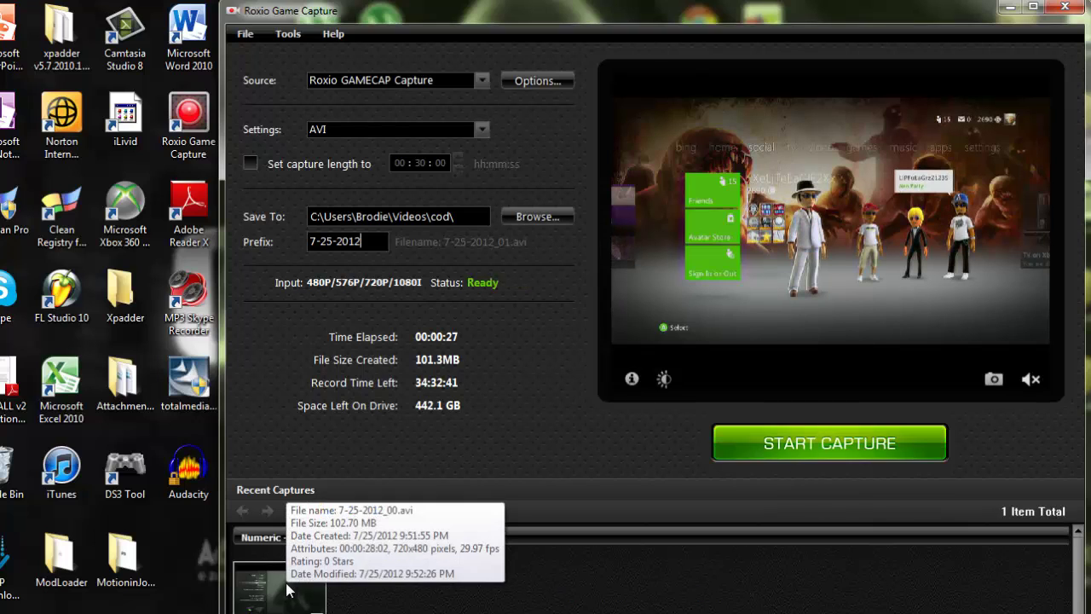
pyautogui.moveTo(283, 590)
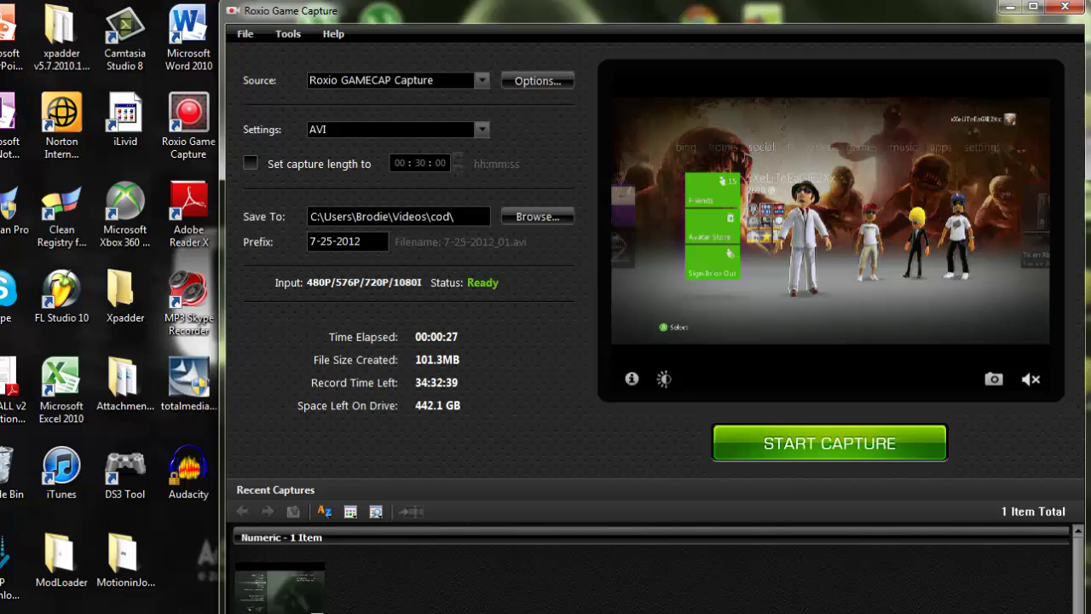
# - Import 7-25-2012_00.avi from the Videos cod folder into Camtasia's clip bin
pyautogui.moveTo(200, 613)
pyautogui.click(199, 545)
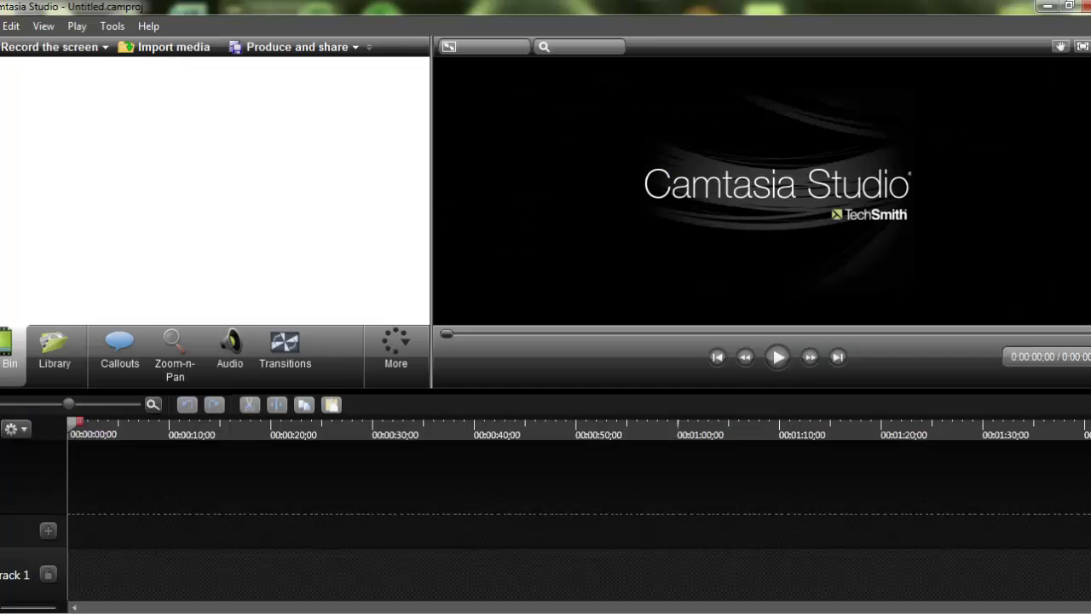
pyautogui.click(166, 48)
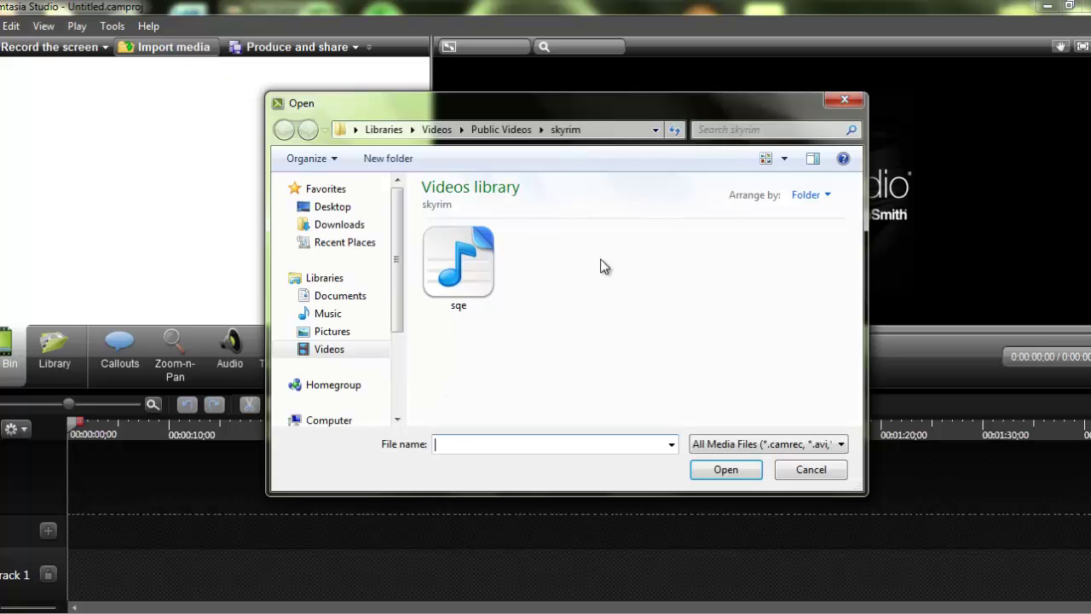
pyautogui.click(337, 354)
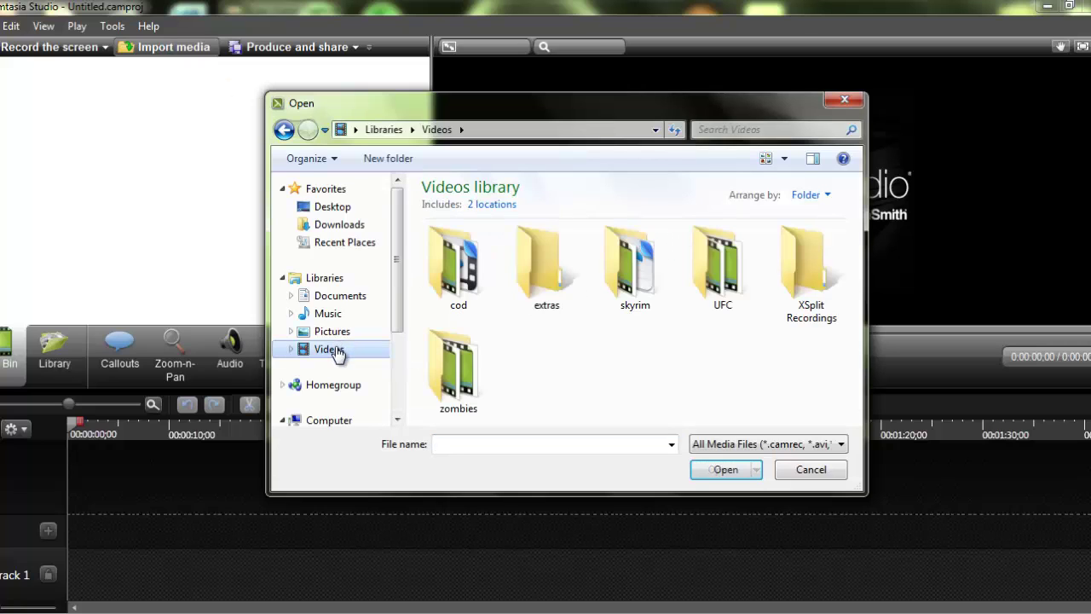
pyautogui.doubleClick(453, 260)
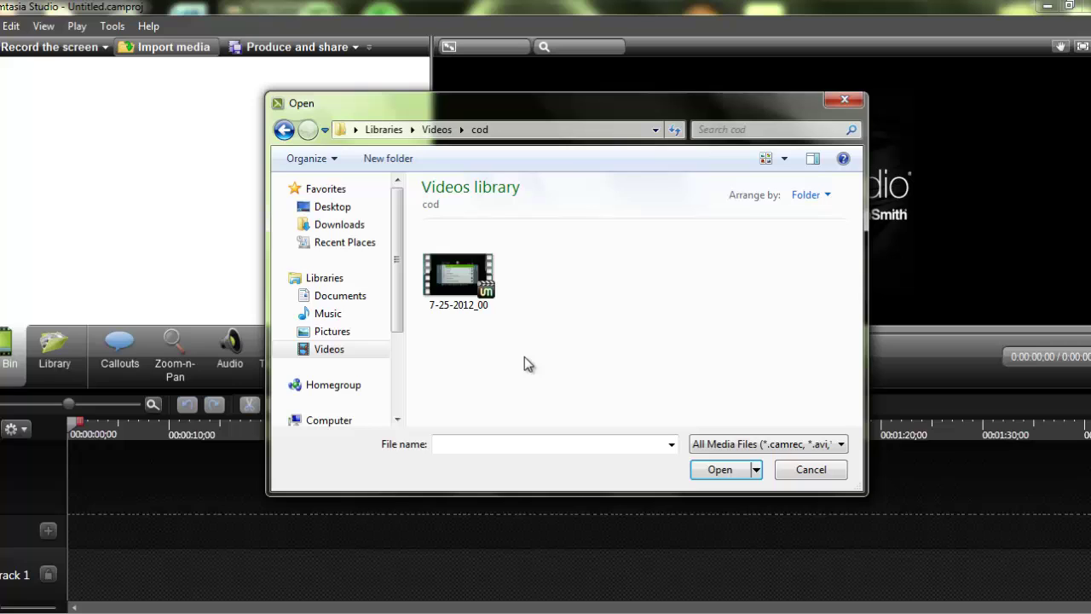
pyautogui.click(456, 303)
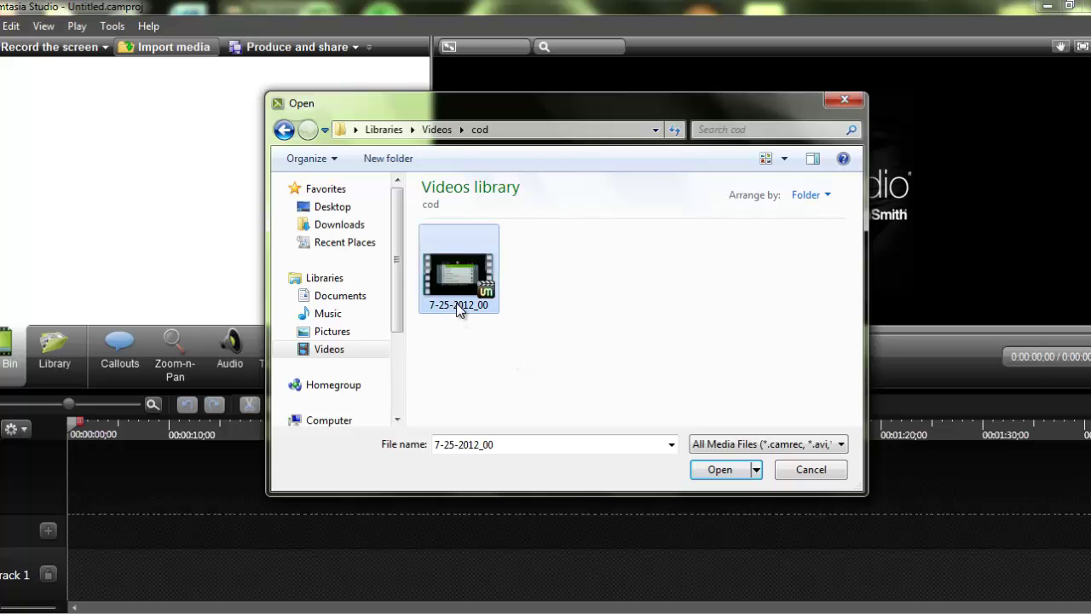
pyautogui.click(720, 470)
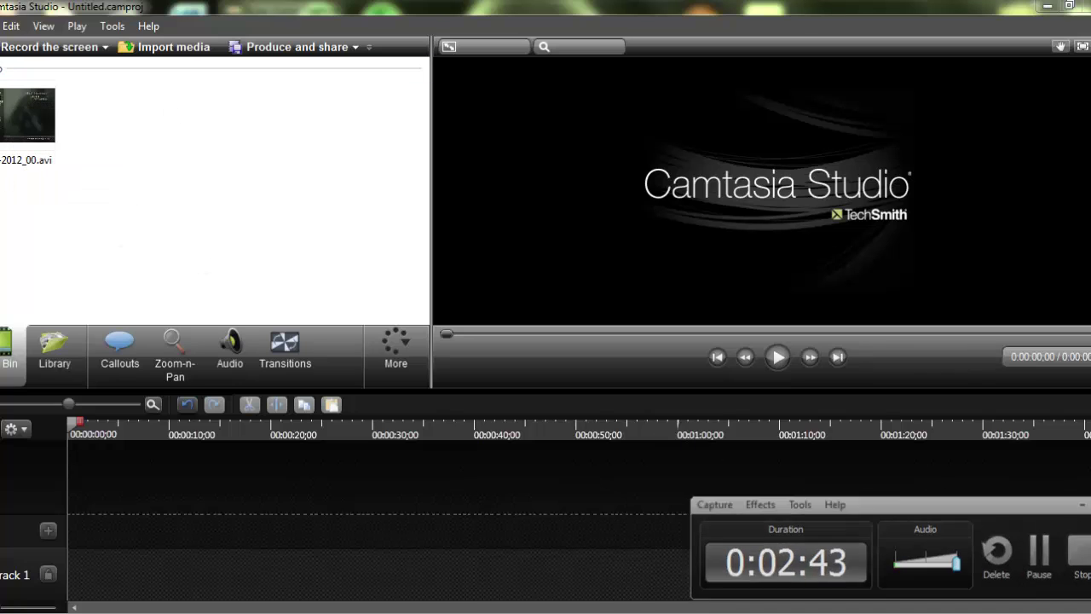
pyautogui.hotkey('alt', 'Tab')
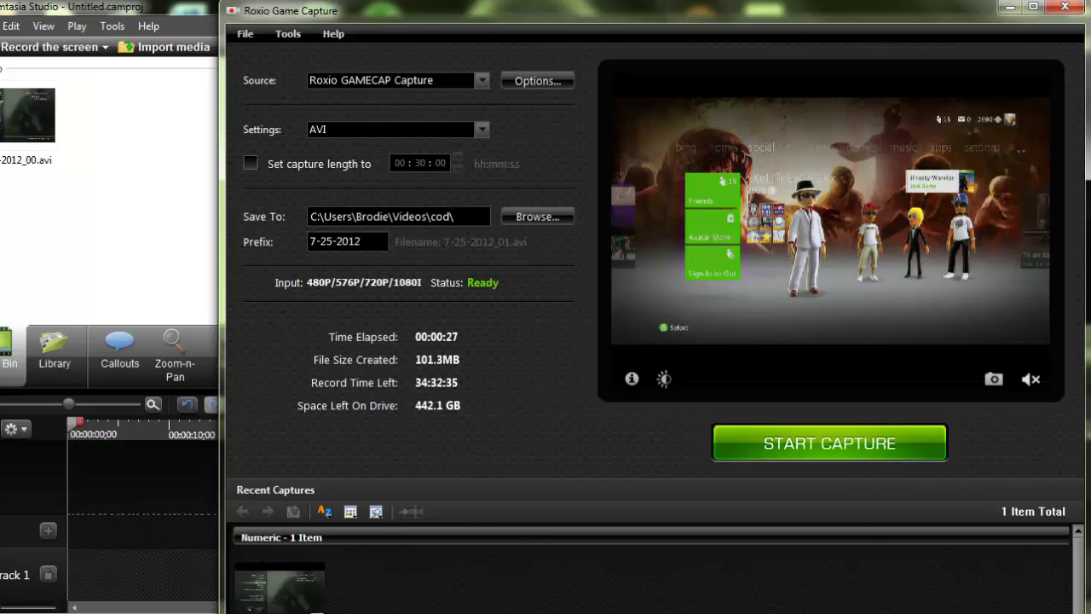
pyautogui.hotkey('alt', 'Tab')
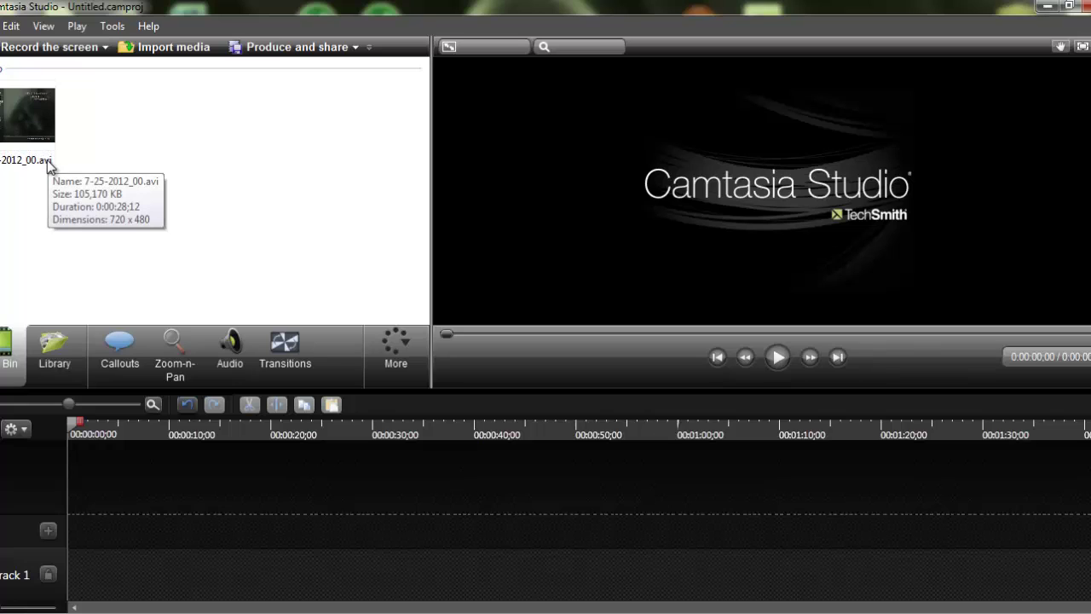
# - Place 7-25-2012_00.avi on Track 1 and set editing dimensions to 1280 x 720 YouTube & Screencast
pyautogui.moveTo(47, 166); pyautogui.dragTo(72, 571)
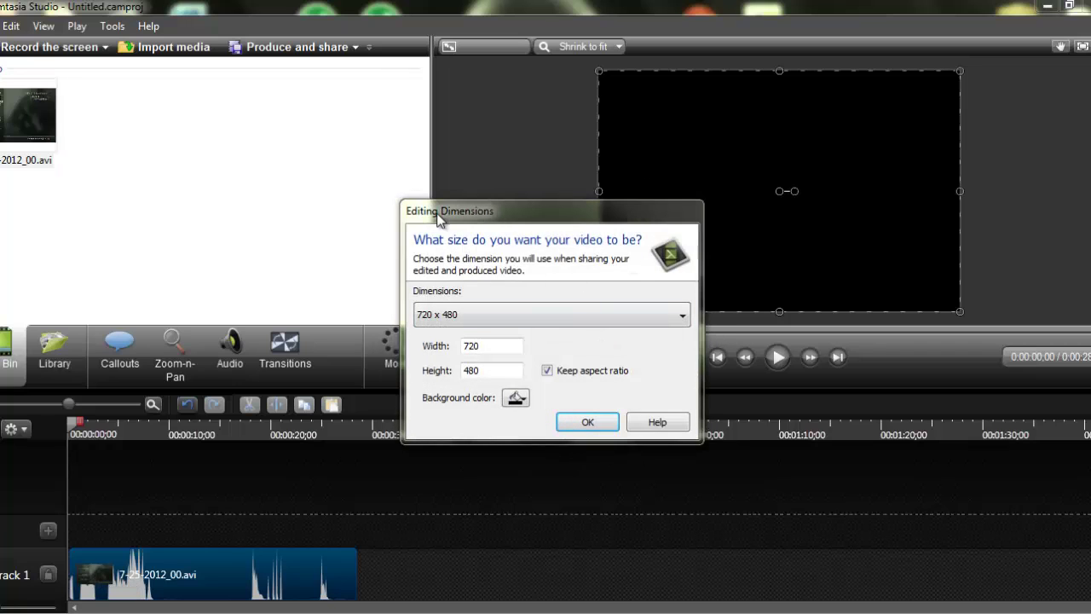
pyautogui.click(542, 324)
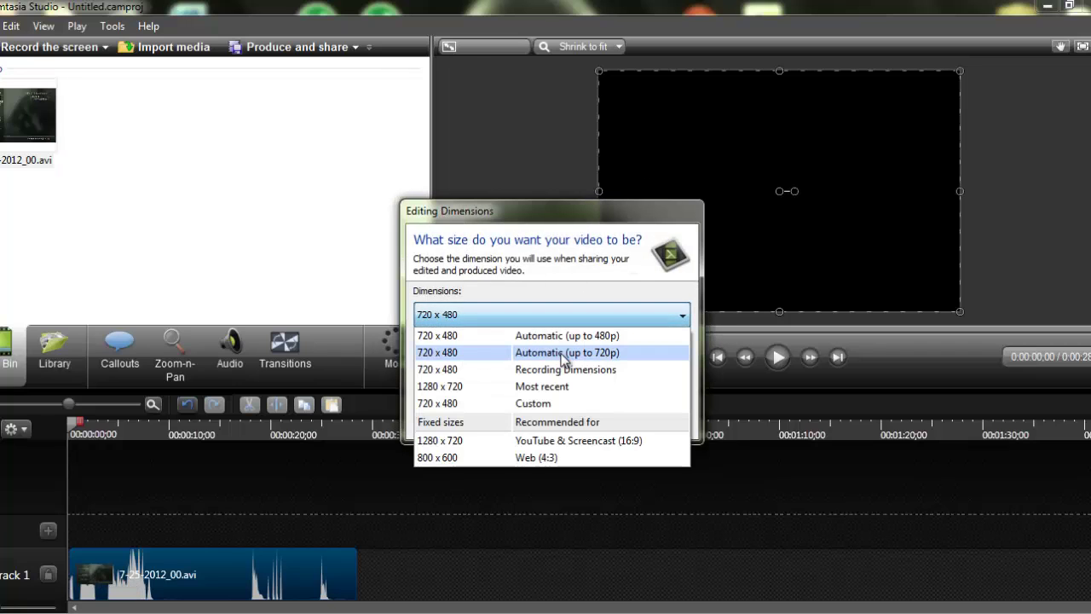
pyautogui.click(536, 442)
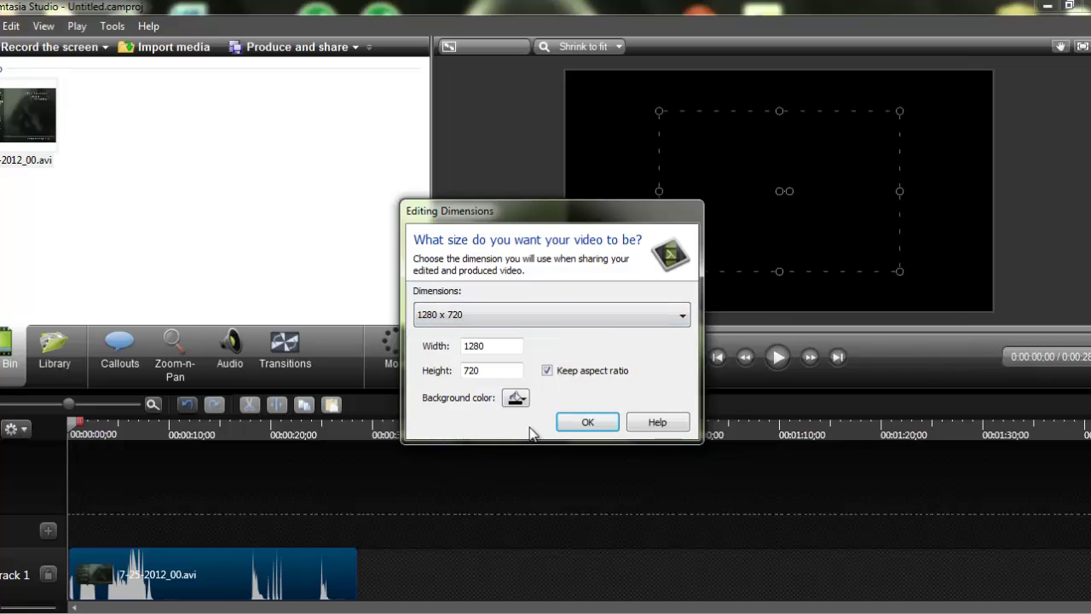
pyautogui.click(570, 424)
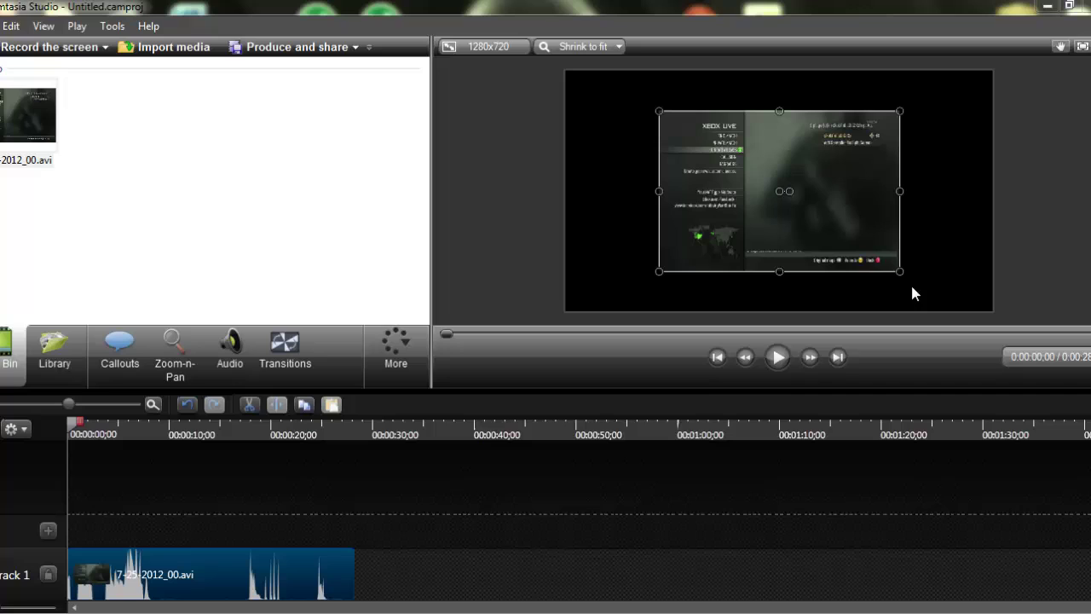
# - Resize the Zoom-n-Pan rectangle, toggling Maintain aspect ratio, to trim the black bars
pyautogui.click(177, 362)
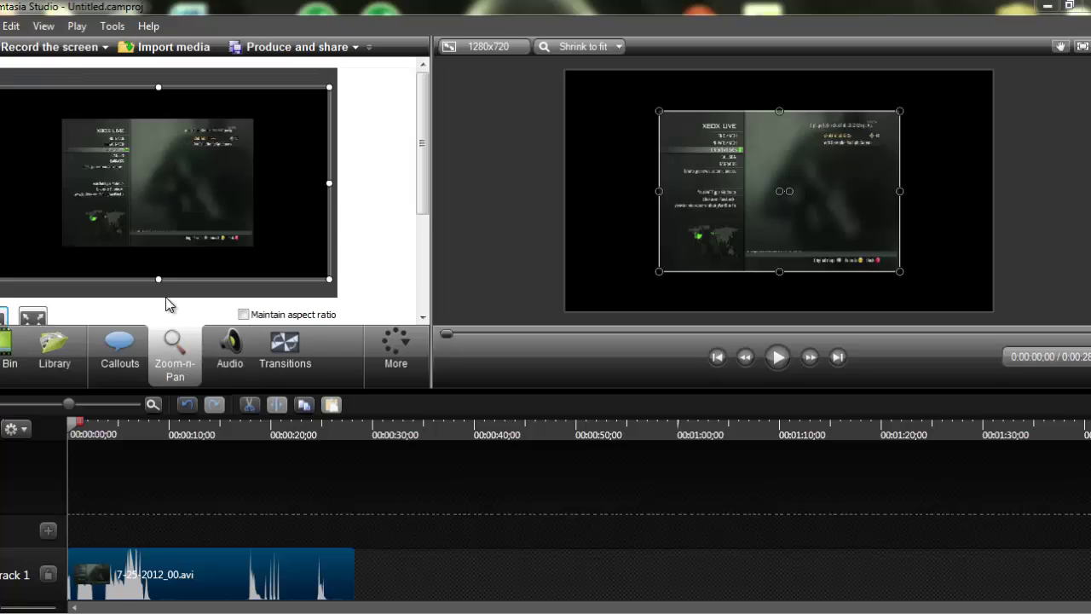
pyautogui.click(244, 314)
pyautogui.moveTo(158, 278)
pyautogui.mouseDown()
pyautogui.moveTo(160, 264)
pyautogui.moveTo(160, 278)
pyautogui.mouseUp()
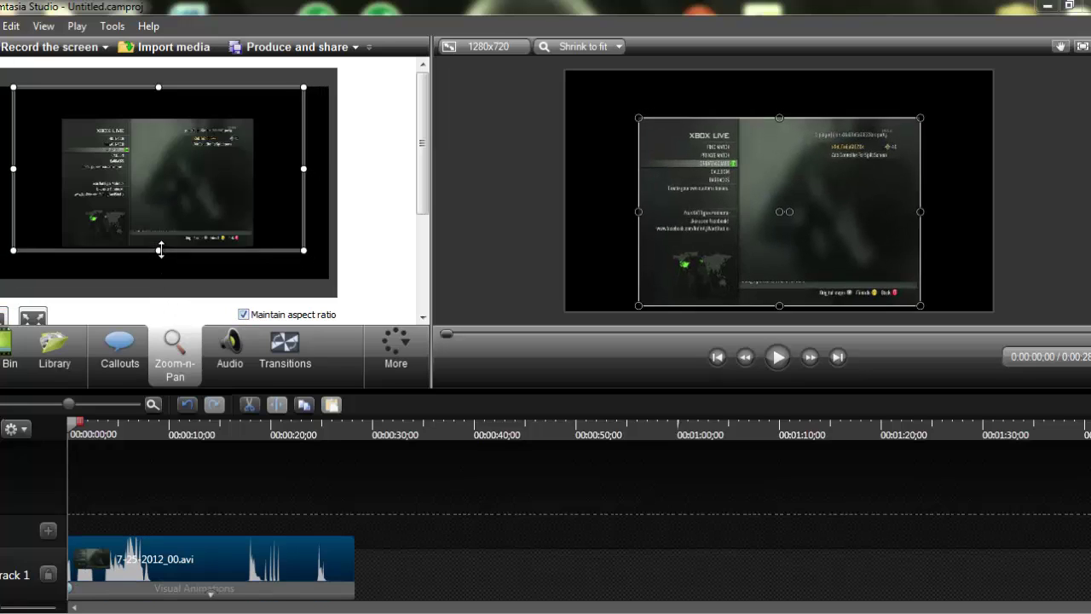
pyautogui.moveTo(160, 86); pyautogui.dragTo(161, 117)
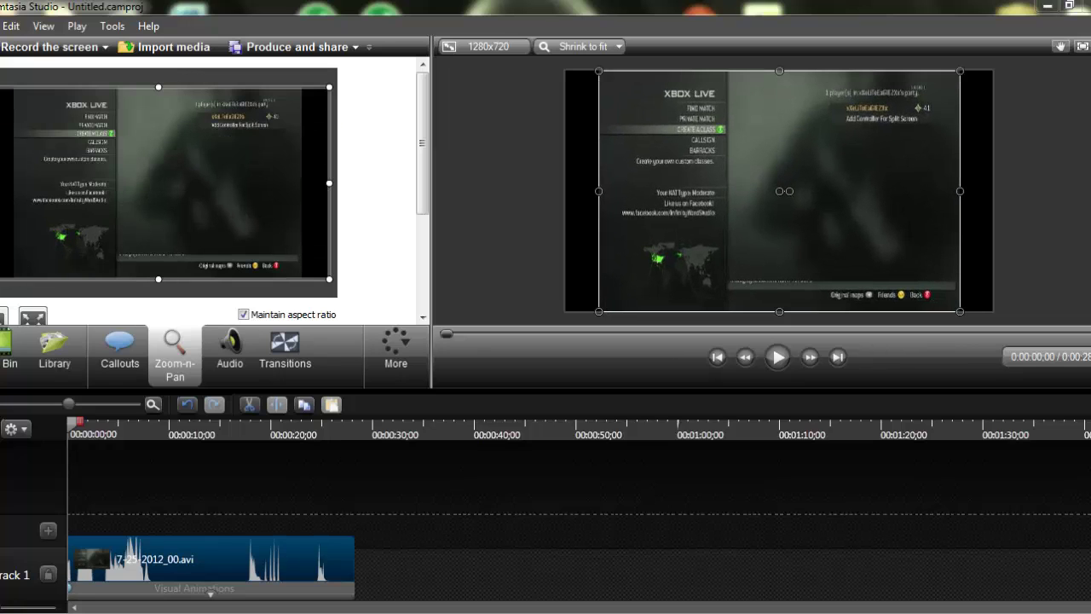
pyautogui.moveTo(1, 183); pyautogui.dragTo(14, 183)
pyautogui.click(244, 315)
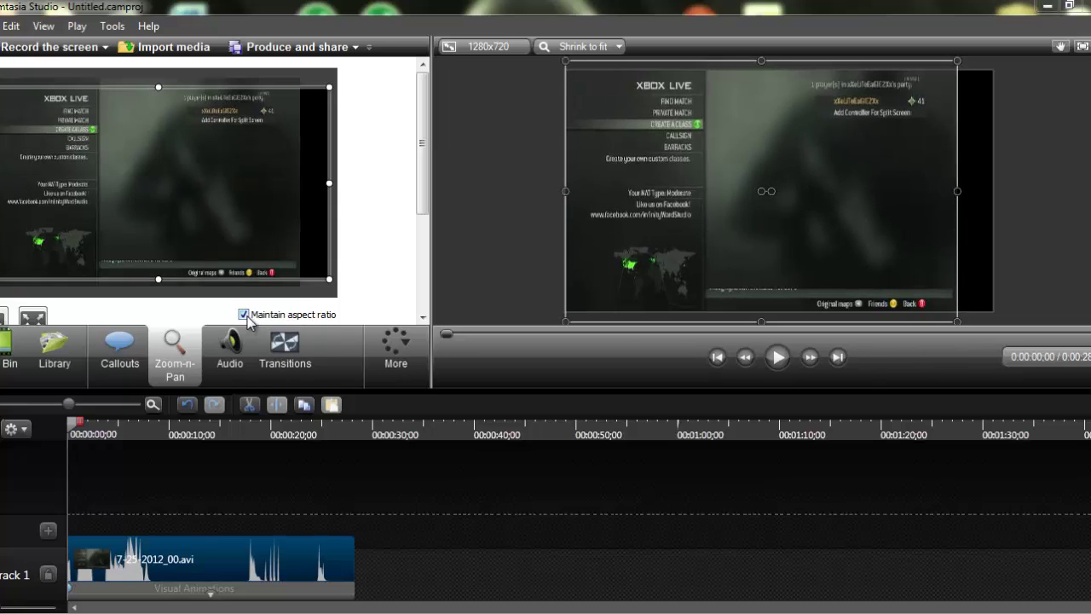
pyautogui.moveTo(156, 277); pyautogui.dragTo(156, 269)
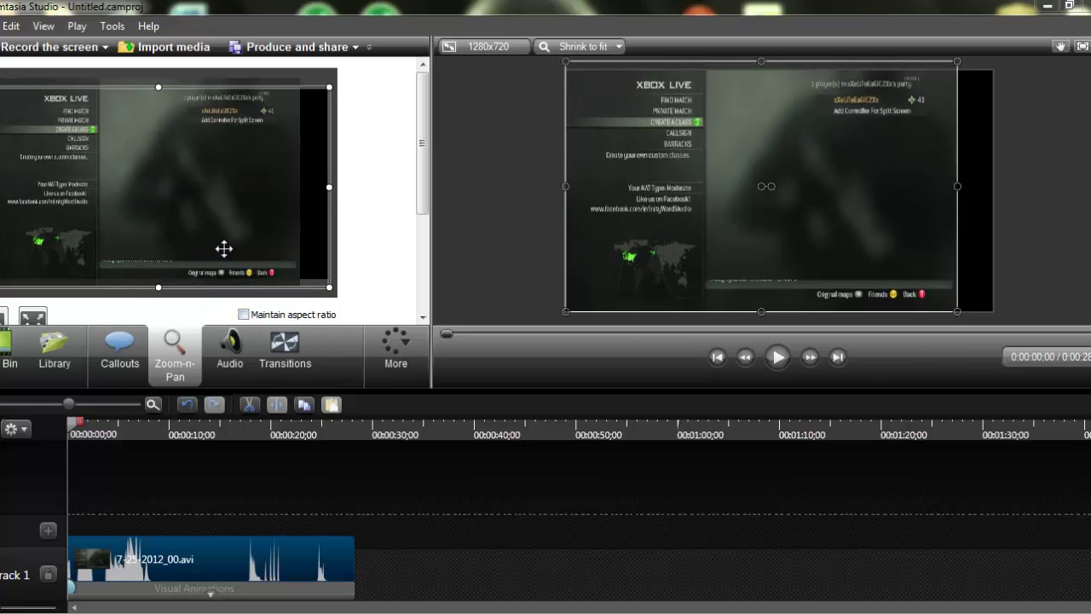
pyautogui.moveTo(324, 191); pyautogui.dragTo(300, 188)
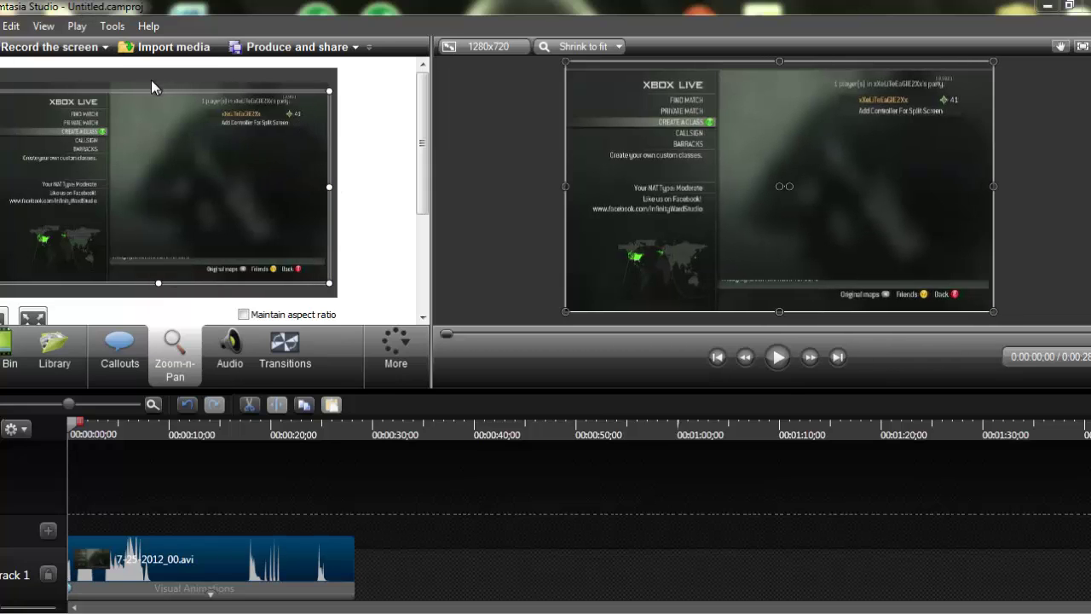
pyautogui.moveTo(158, 90); pyautogui.dragTo(160, 84)
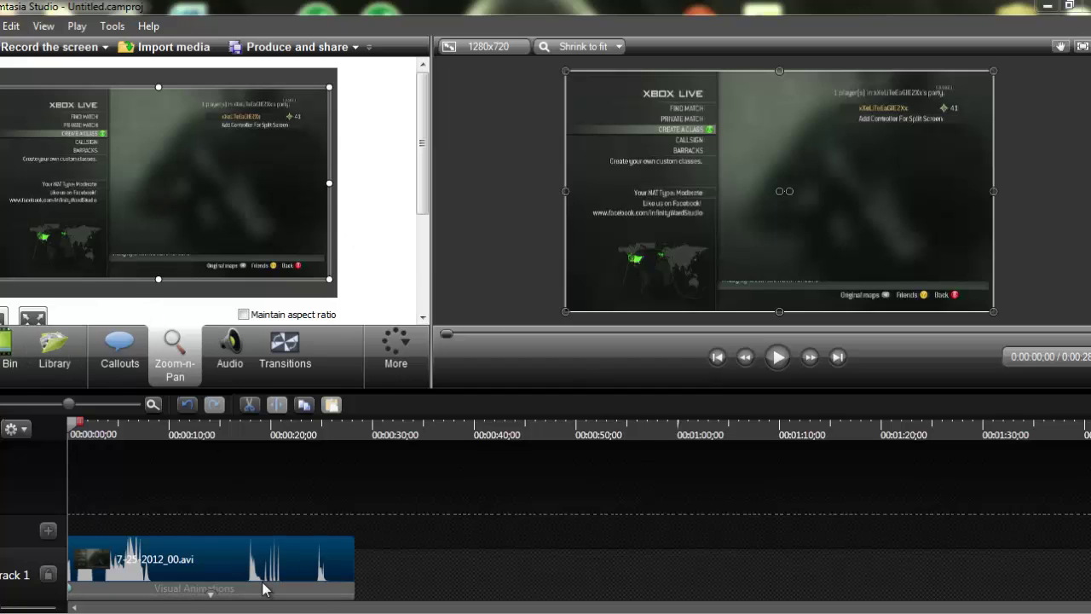
pyautogui.scroll(-1, 372, 533)
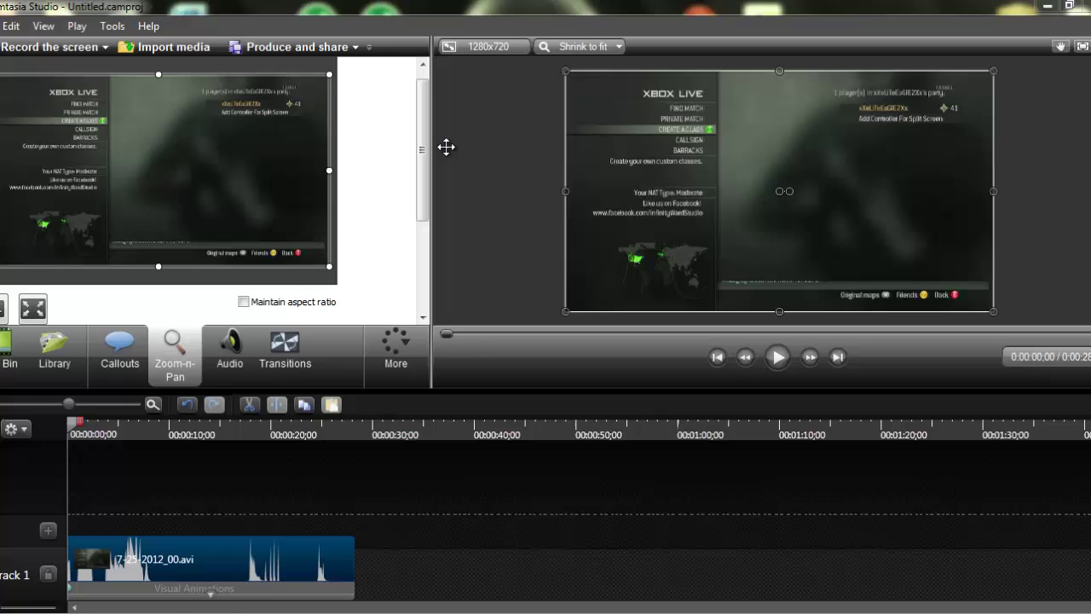
pyautogui.click(355, 52)
pyautogui.click(342, 106)
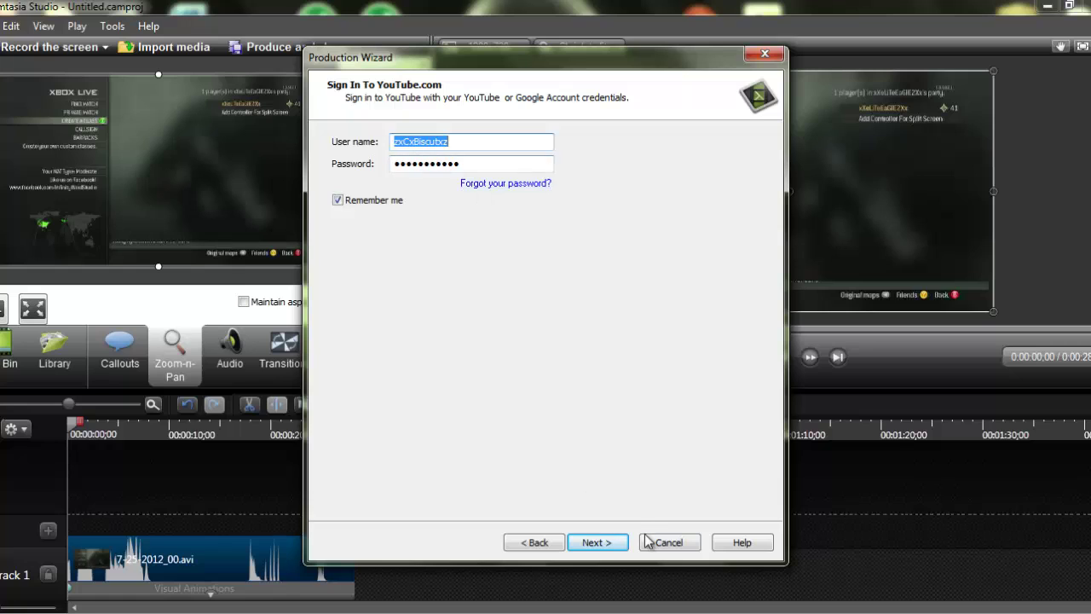
pyautogui.click(594, 544)
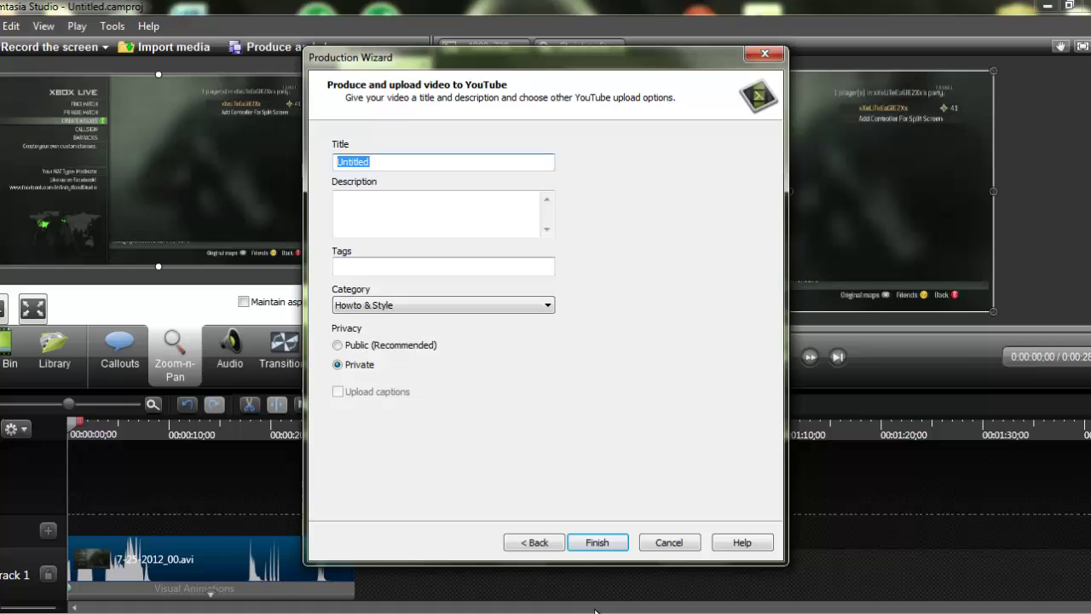
pyautogui.click(761, 55)
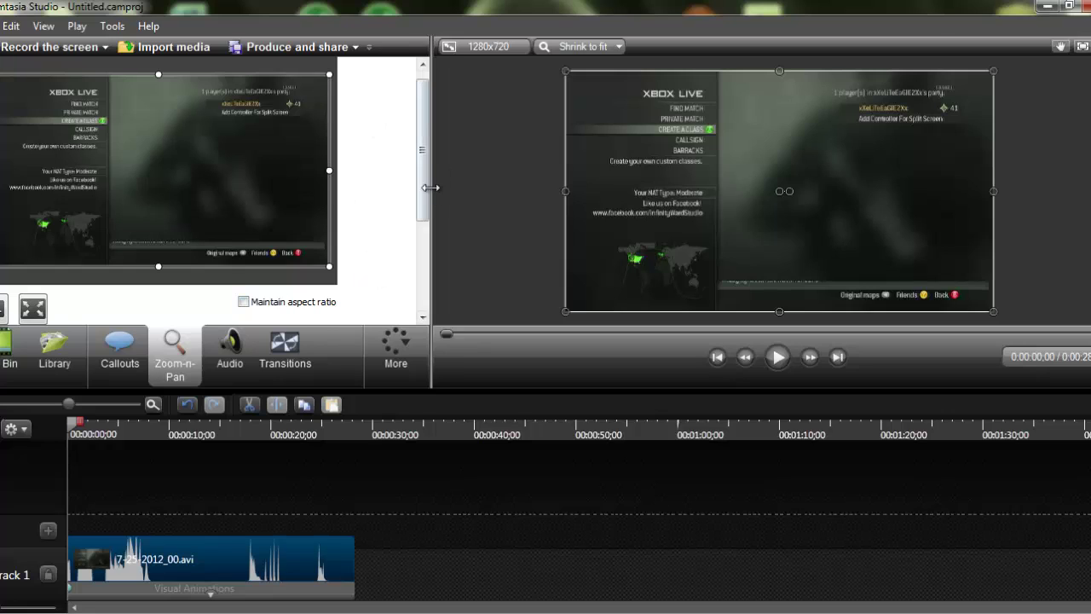
# - Switch the side panel back to the Clip Bin listing 7-25-2012_00.avi
pyautogui.scroll(1, 430, 187)
pyautogui.click(16, 351)
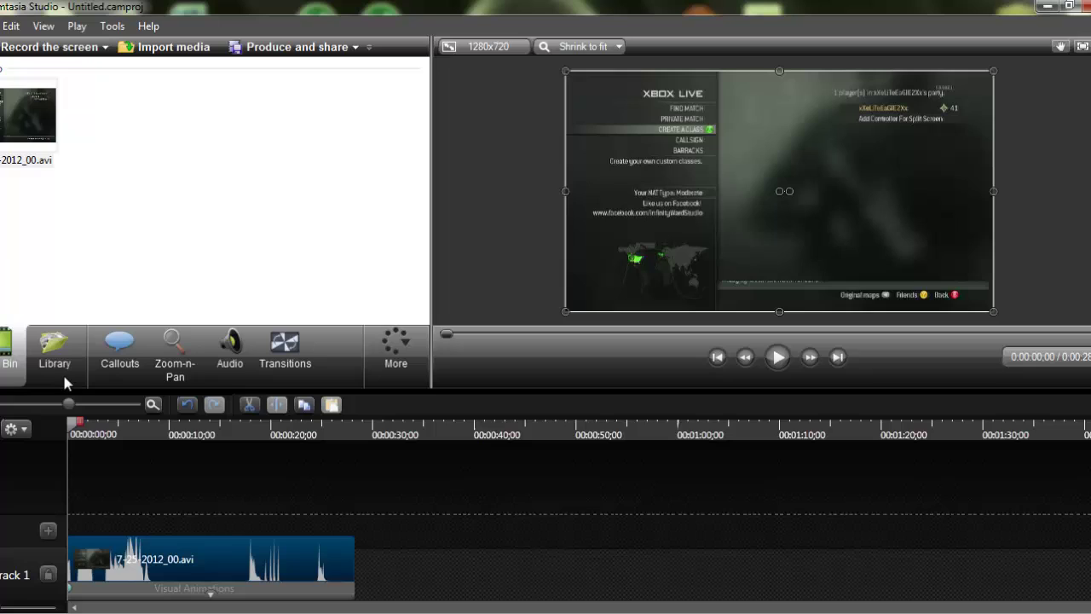